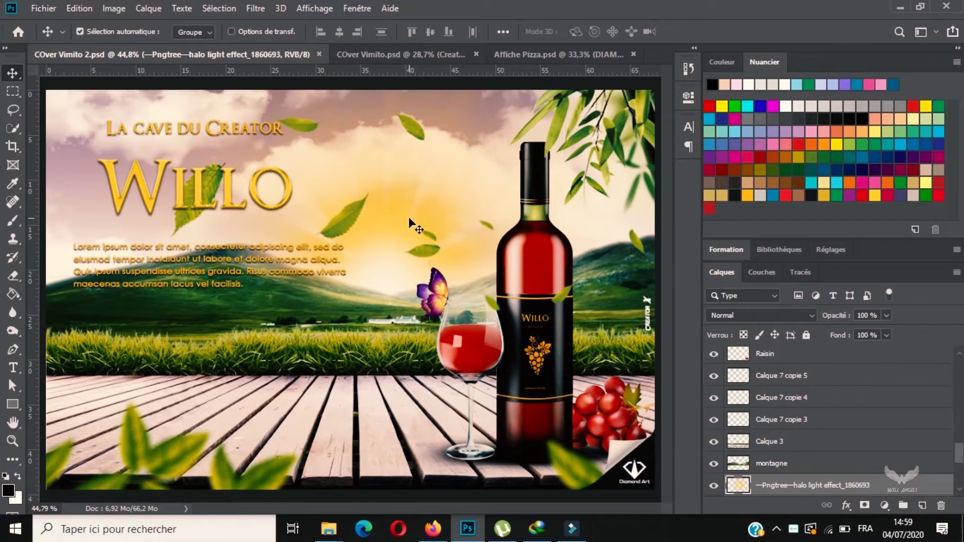
- Switch to COver Vimito.psd, try moving the corkscrew, wine bottle and glass elements, and undo the last move
key("ctrl+Tab")
left_click_drag(544, 166, 550, 155)
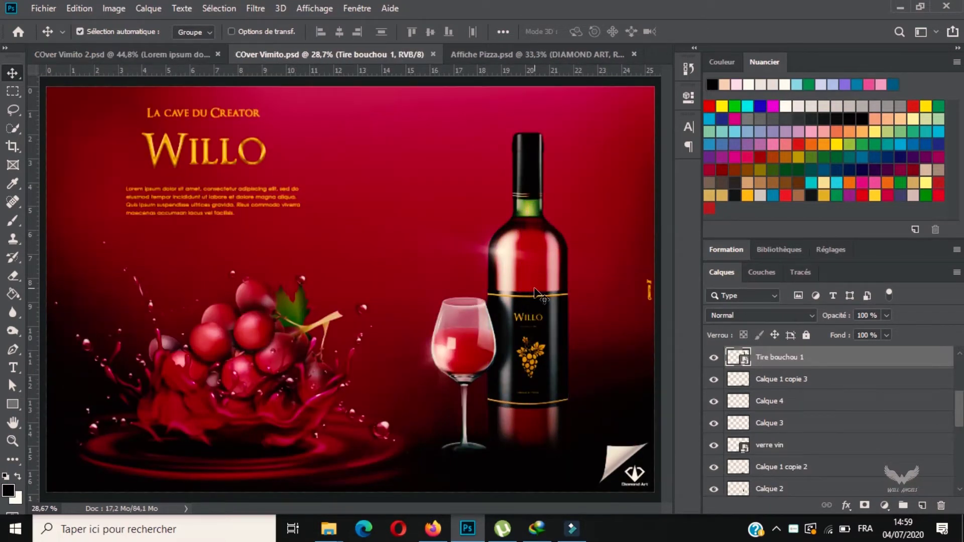
left_click_drag(539, 287, 529, 298)
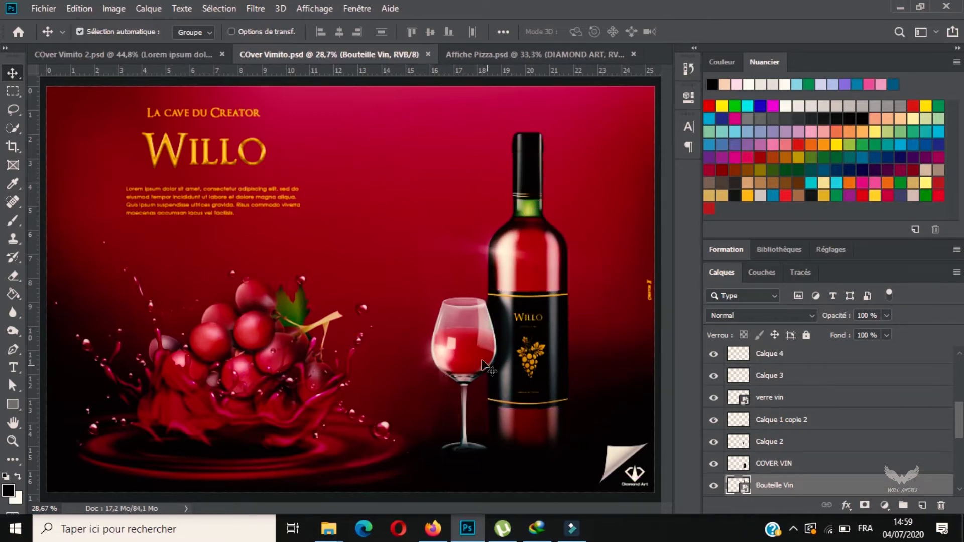
left_click_drag(469, 324, 402, 339)
key("ctrl+z")
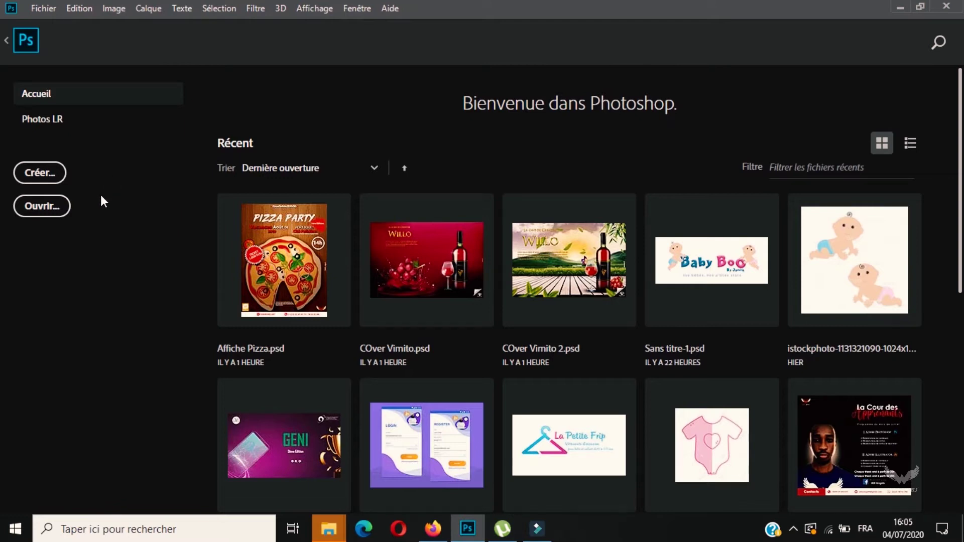
- Examine the home screen: its Lightroom photos section, the option for opening files and the whole list of recent files
left_click(93, 128)
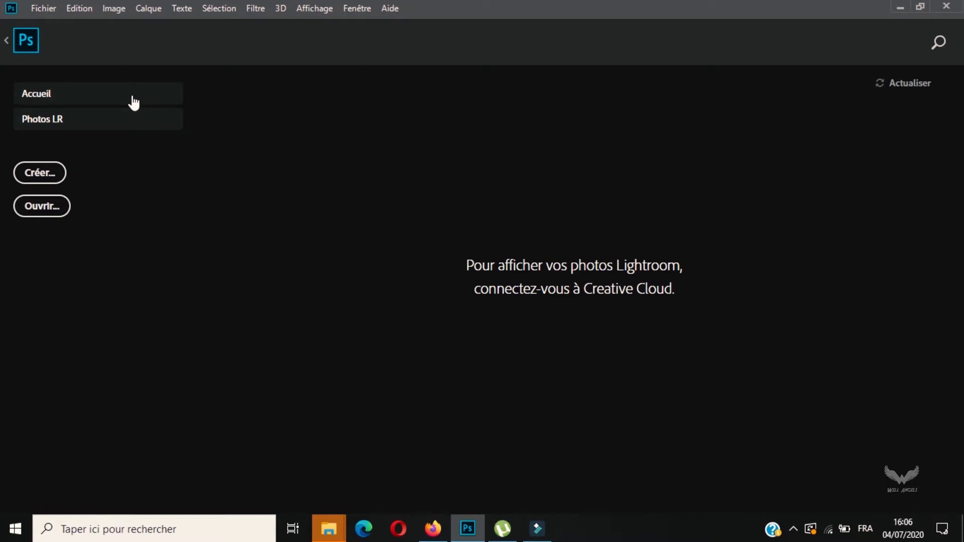
left_click(129, 94)
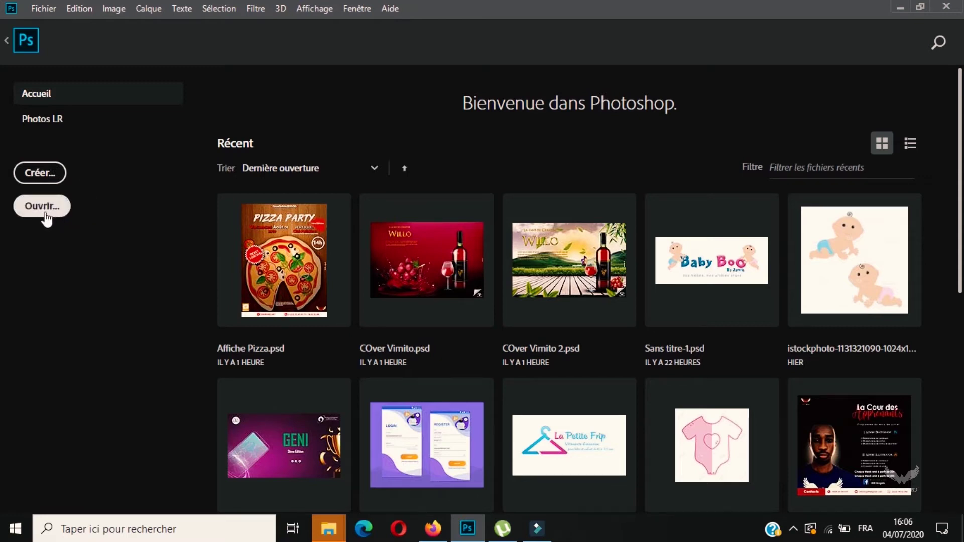
left_click(62, 209)
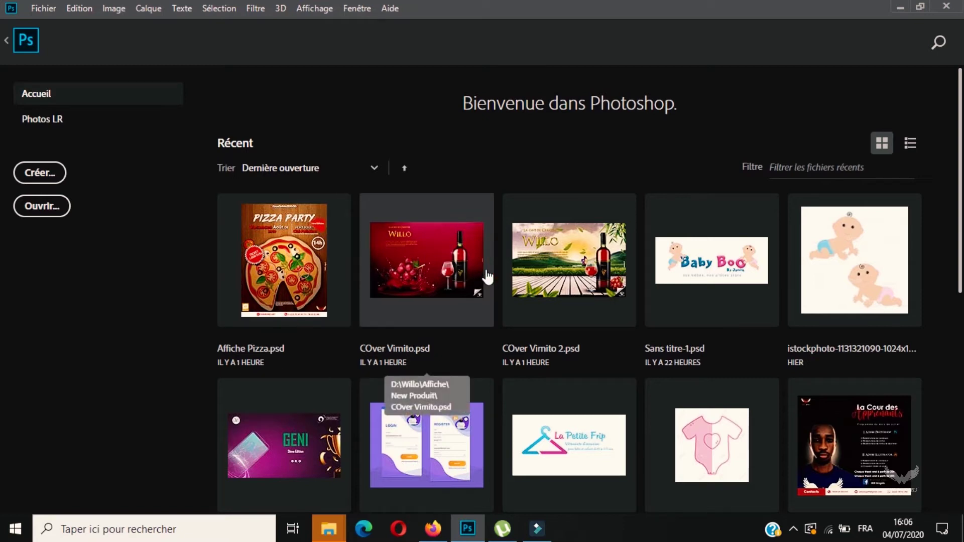
scroll(3, 166, "down", 3)
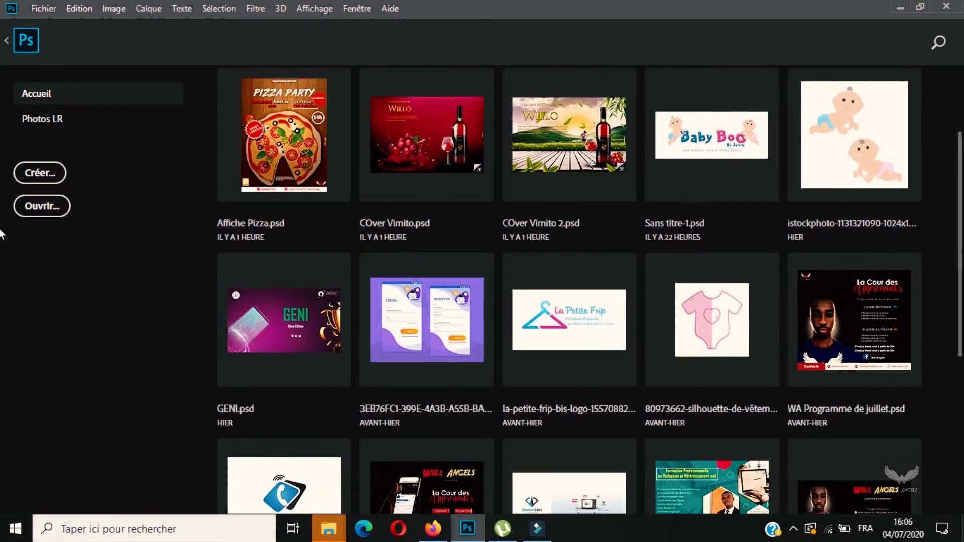
scroll(1, 234, "down", 7)
scroll(2, 413, "up", 10)
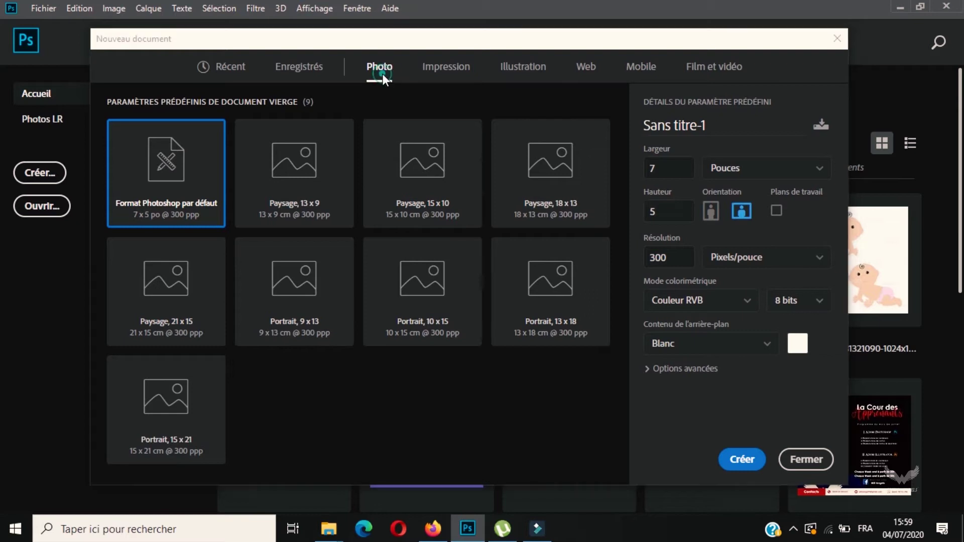
- Examine the blank document presets for photo, print, illustration, web, mobile, and film and video
left_click(460, 68)
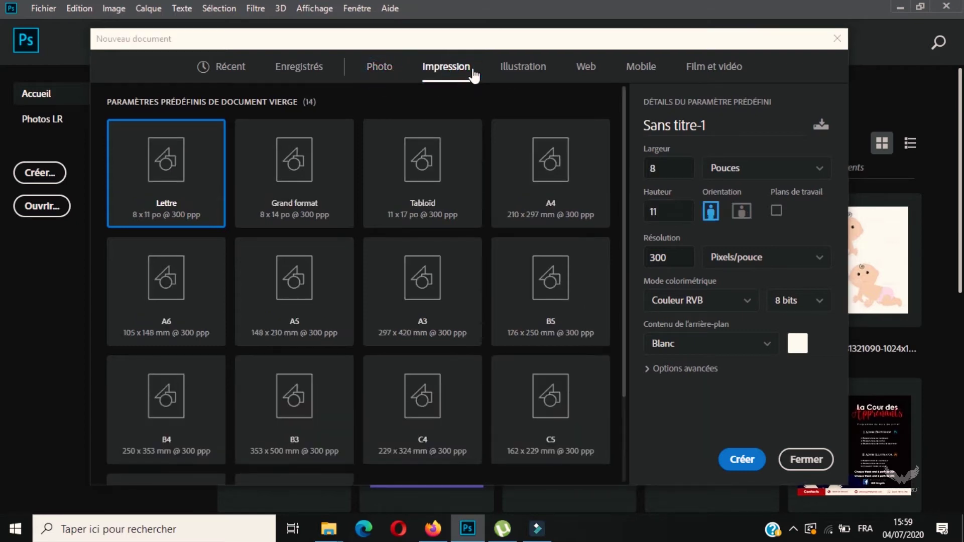
left_click(520, 64)
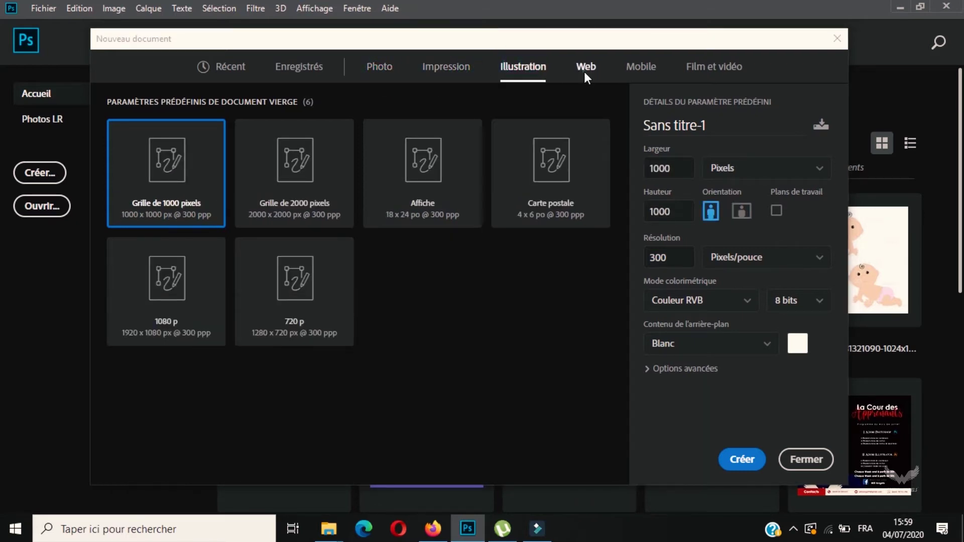
left_click(584, 70)
left_click(629, 68)
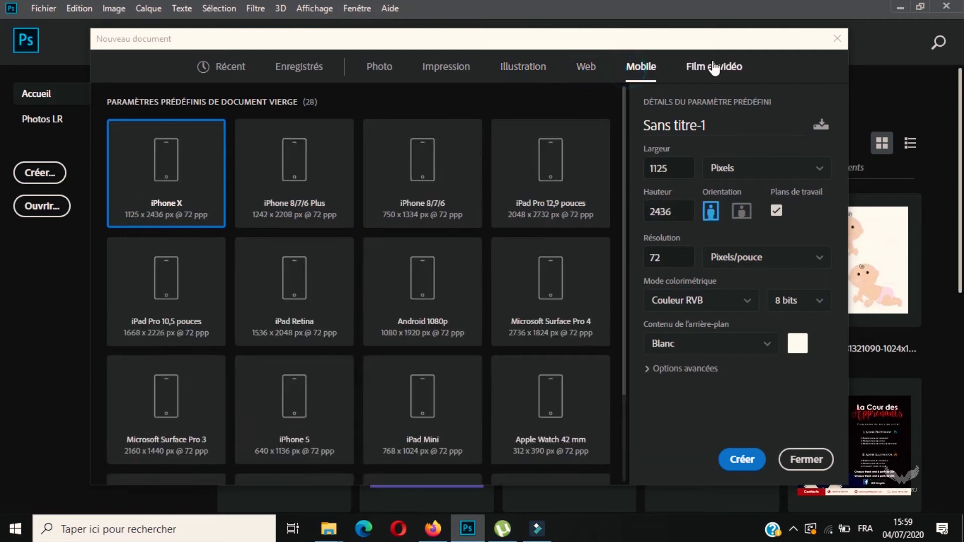
left_click(382, 72)
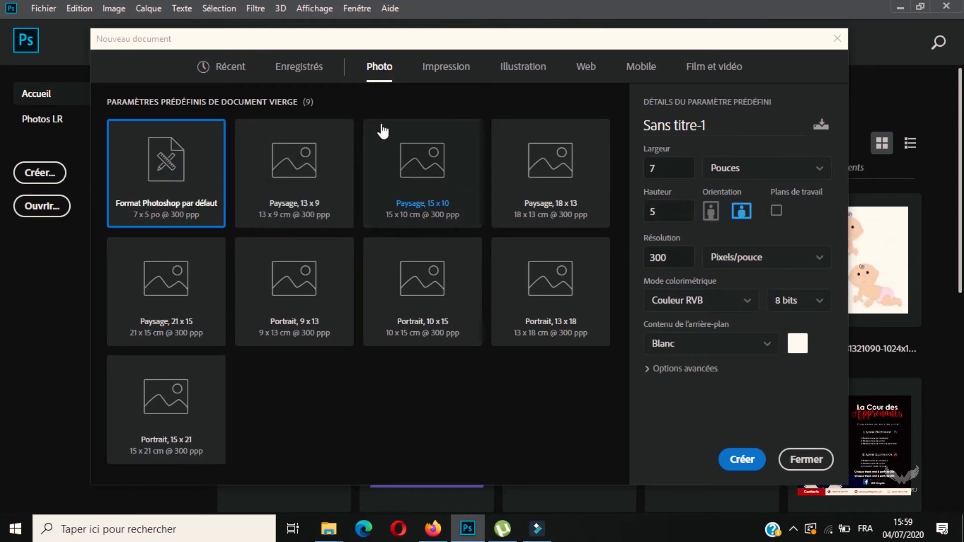
left_click(461, 78)
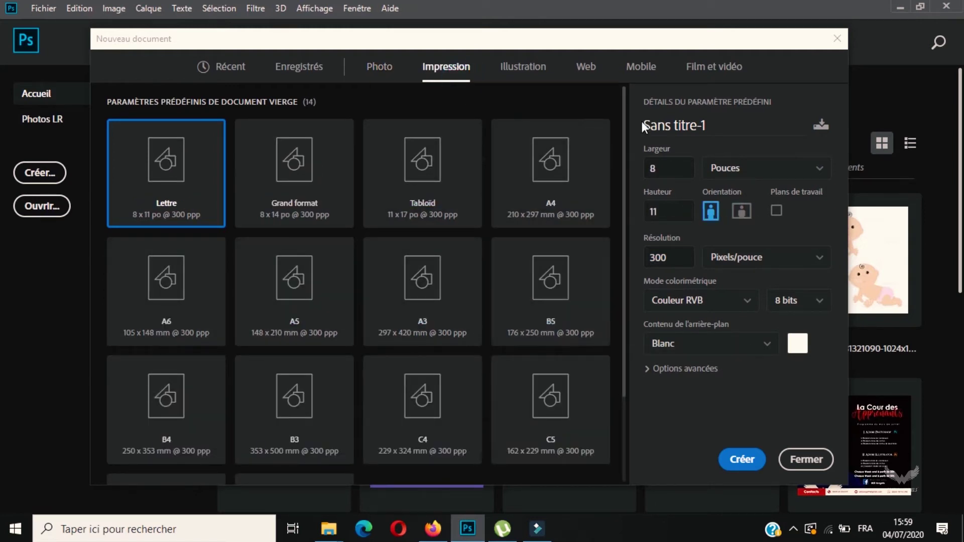
left_click(637, 68)
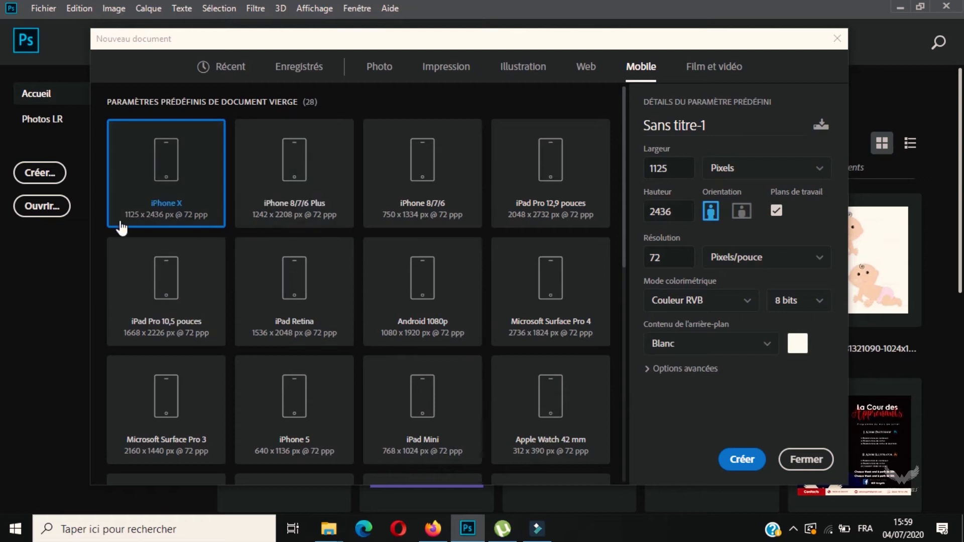
left_click(704, 69)
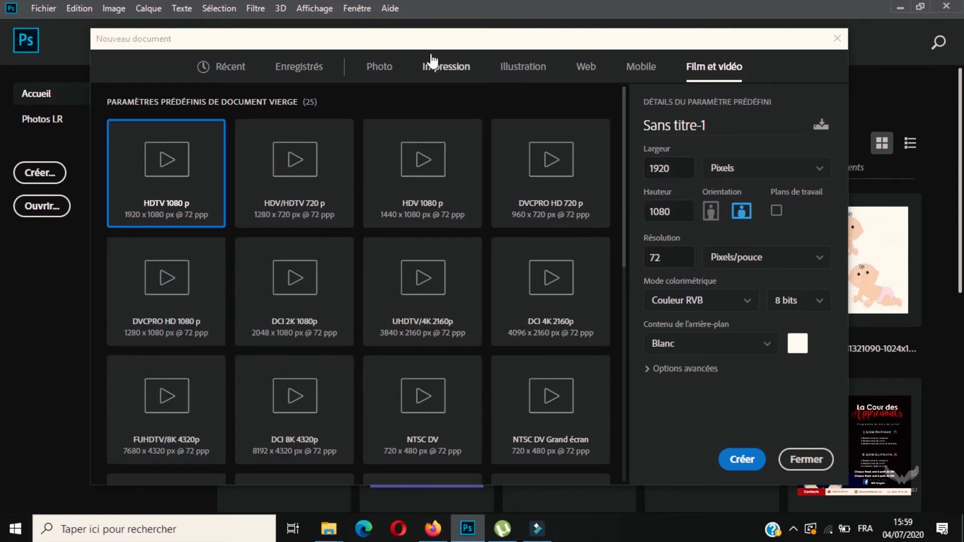
left_click(520, 80)
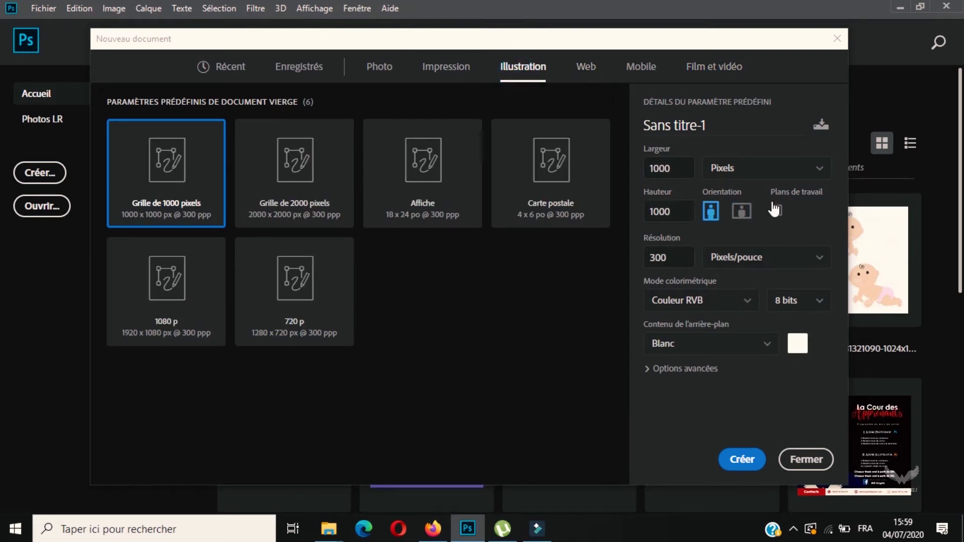
left_click(590, 71)
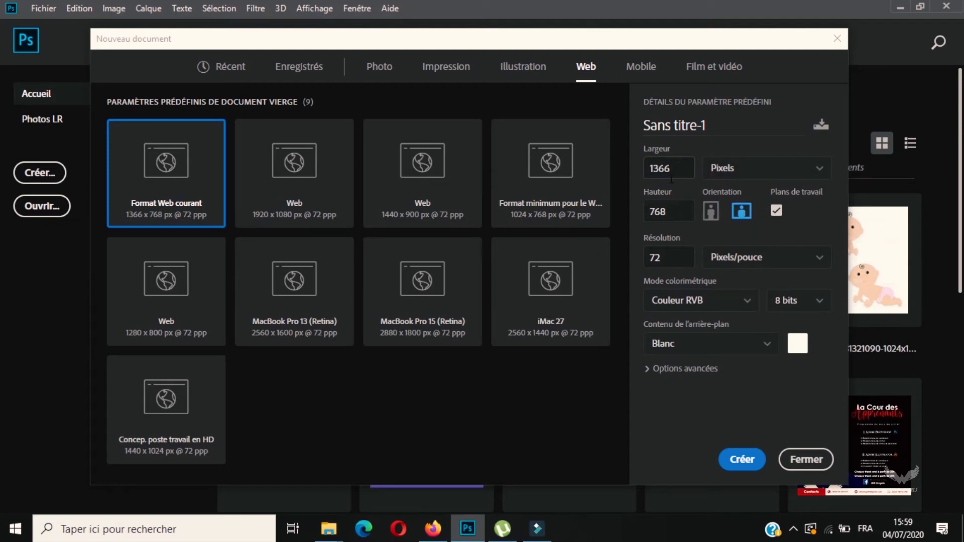
- Review the measurement units available for the new document's width, keeping Pixels
left_click(781, 169)
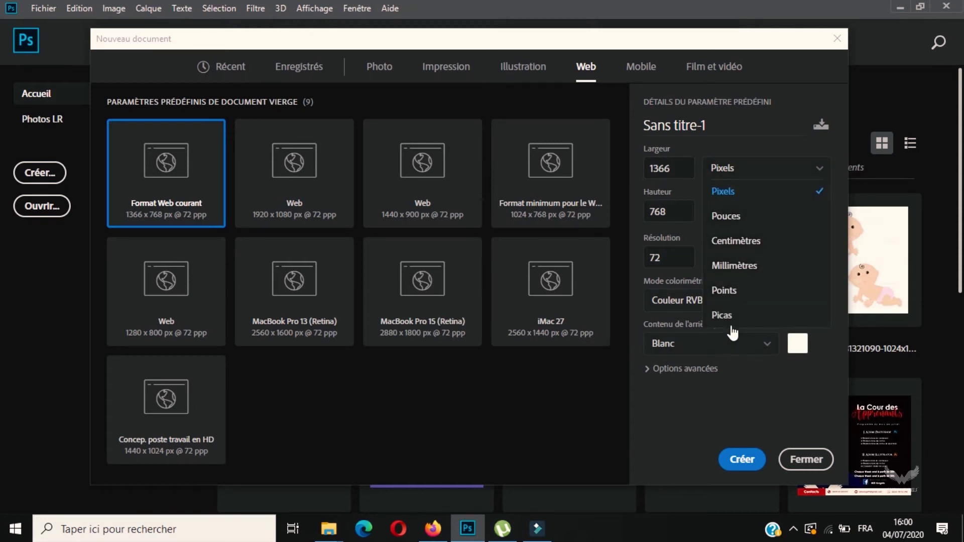
left_click(746, 395)
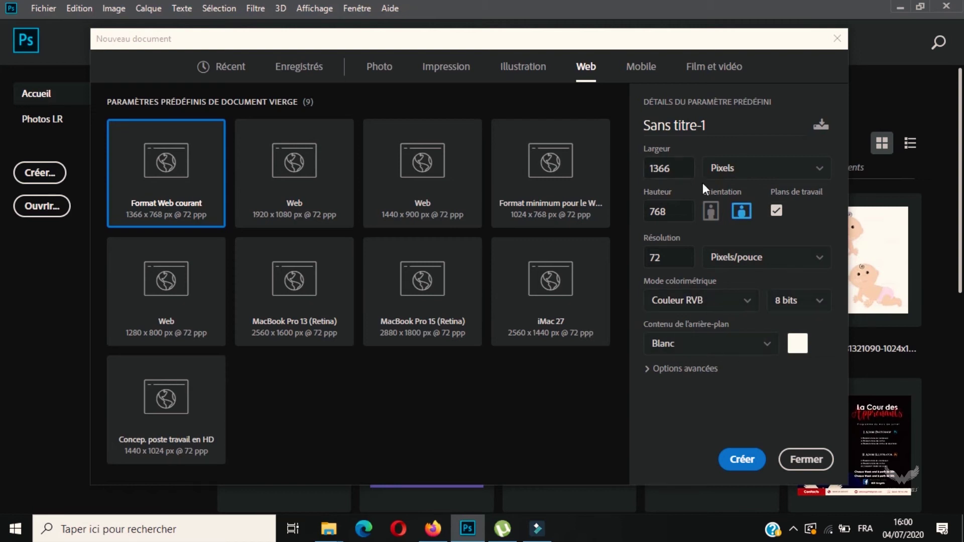
left_click(767, 171)
left_click(768, 170)
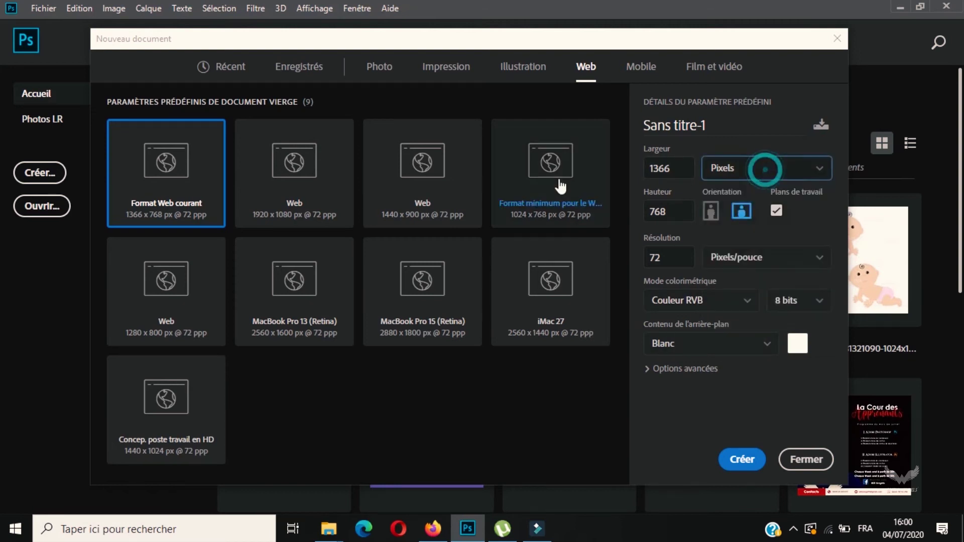
- Create a new document from the 1920 x 1080 px Web preset with artboards turned off
left_click(294, 200)
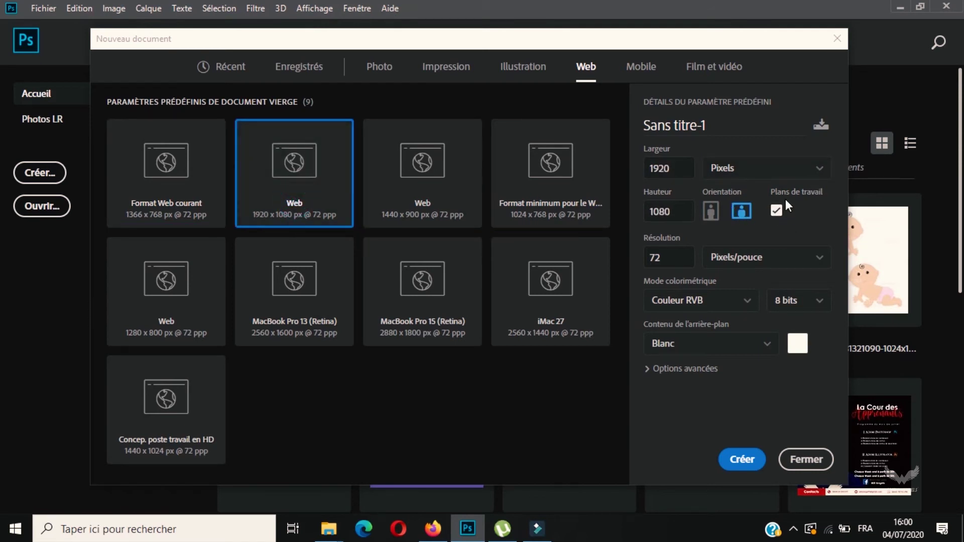
left_click(779, 215)
left_click(742, 459)
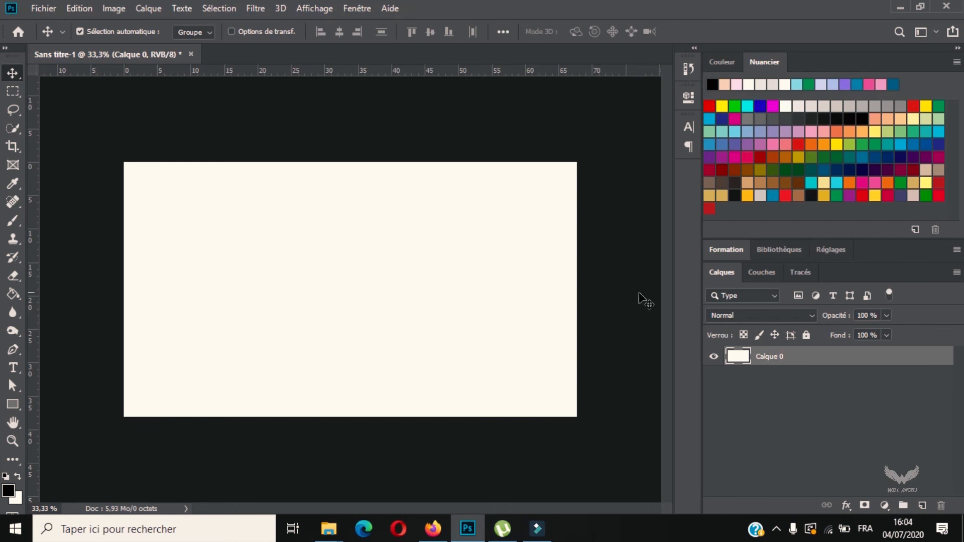
- Look at the Formation and Bibliothèques panels and bring the layer list back into view
left_click(773, 251)
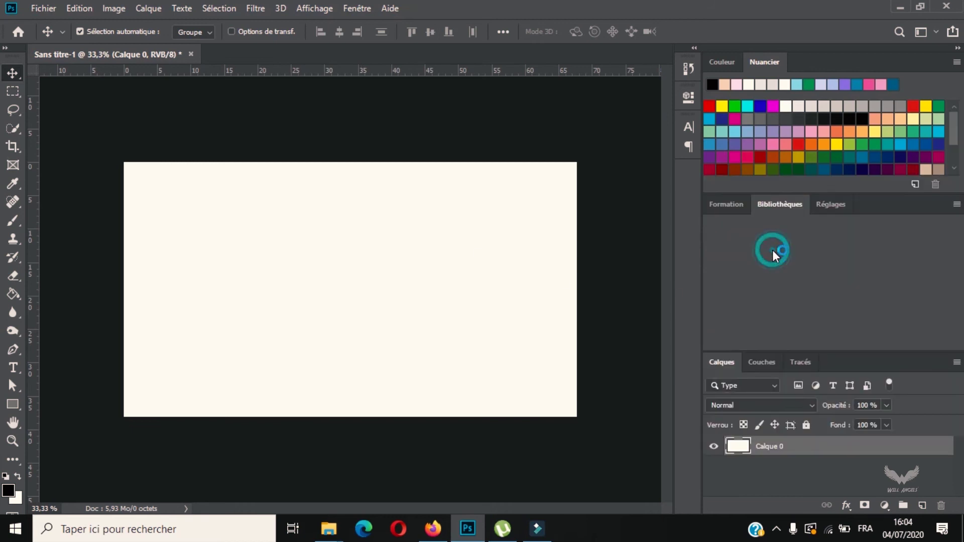
left_click(733, 209)
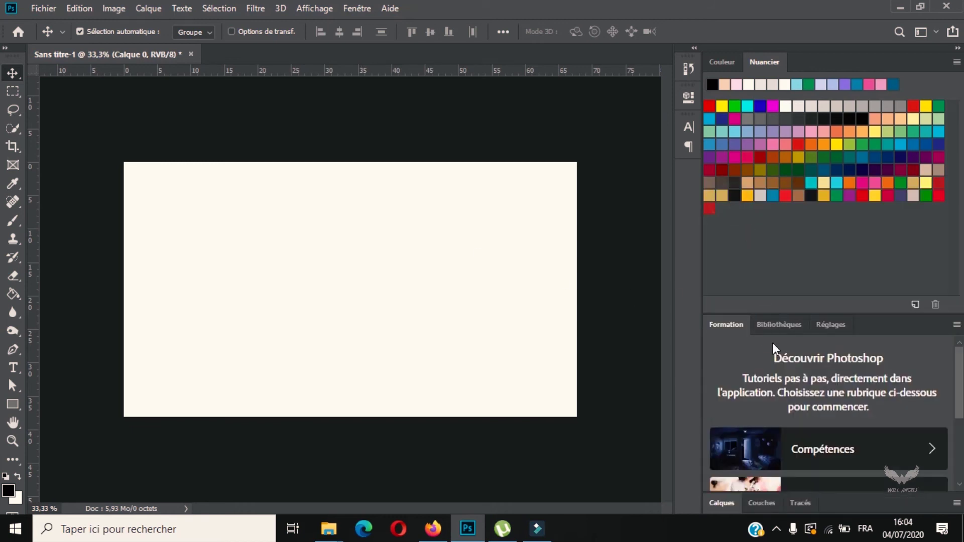
left_click(779, 324)
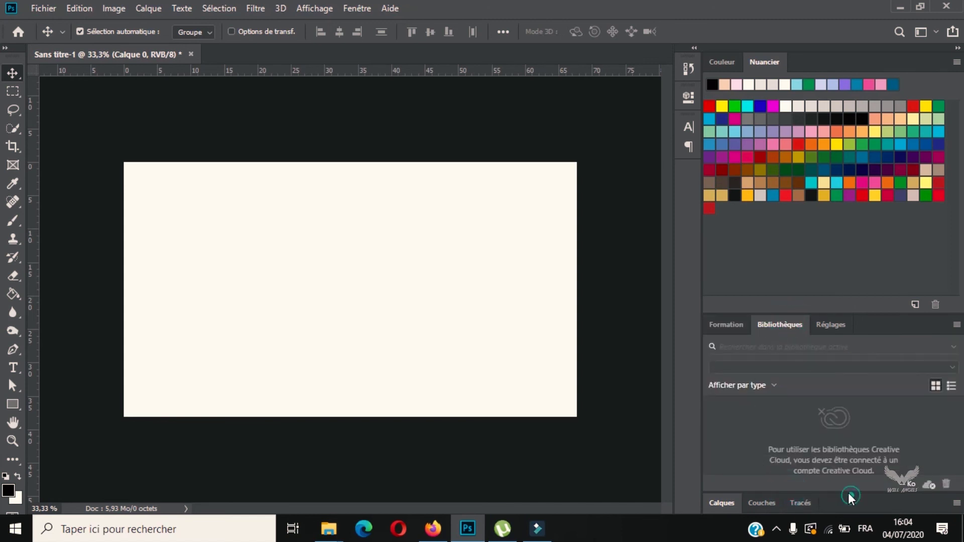
left_click(722, 502)
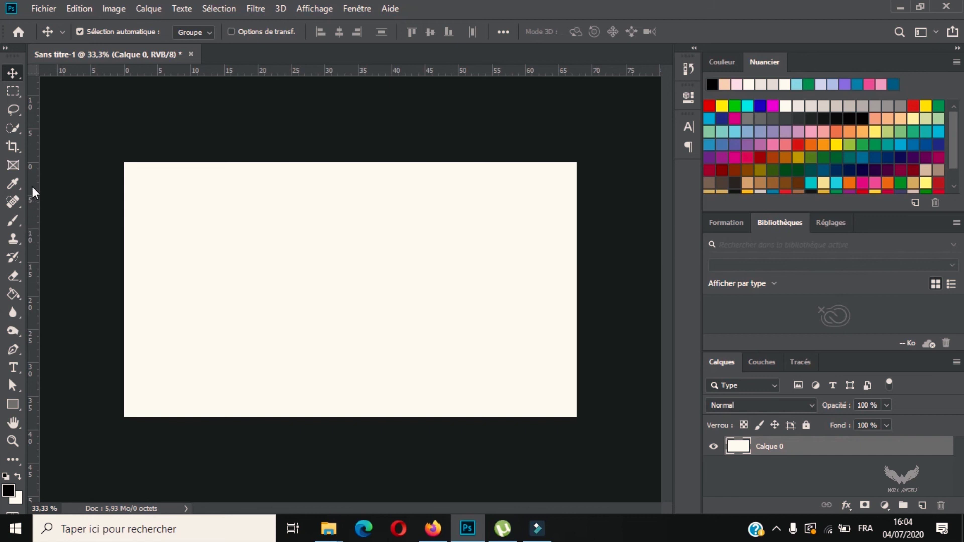
- Show the document's history states beside the canvas, collapsing and reopening the Historique panel
left_click(683, 67)
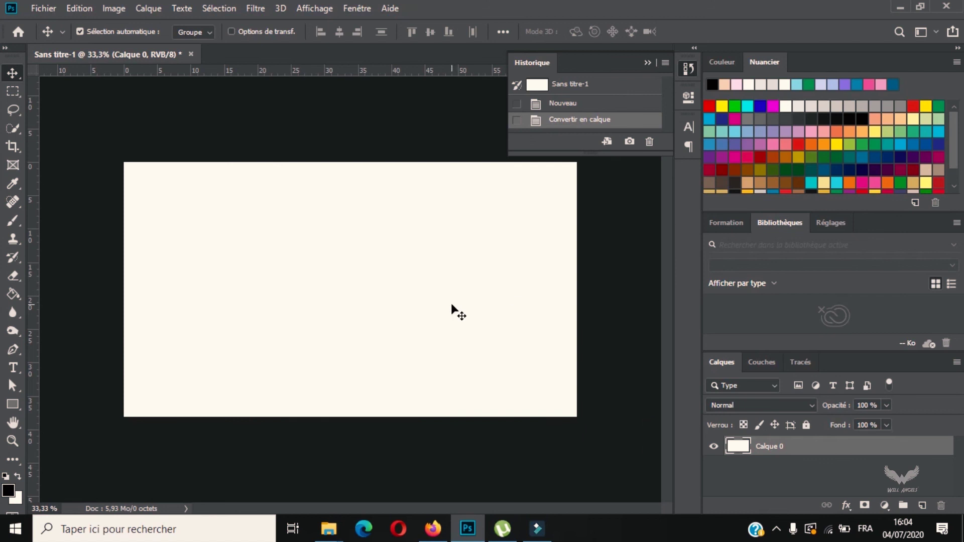
left_click(648, 62)
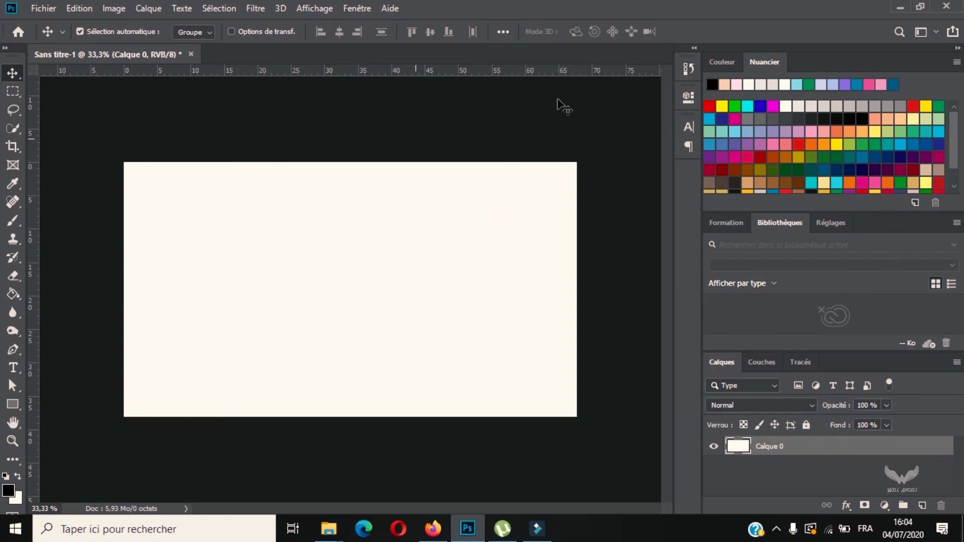
left_click(687, 69)
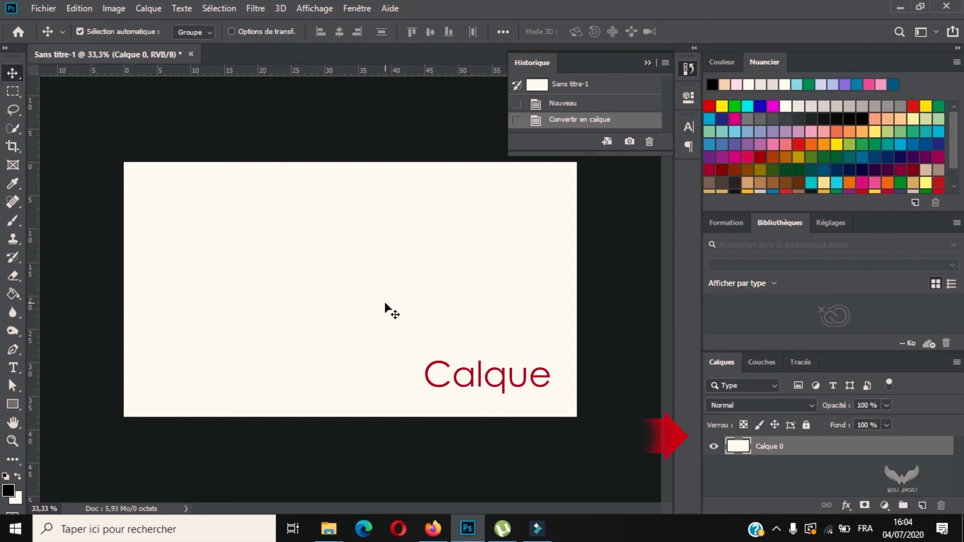
left_click(648, 64)
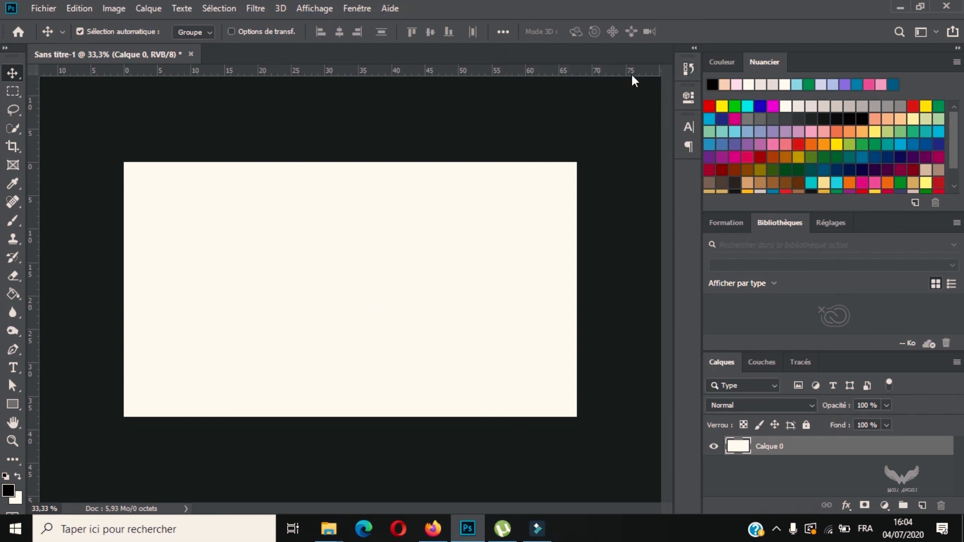
left_click(682, 67)
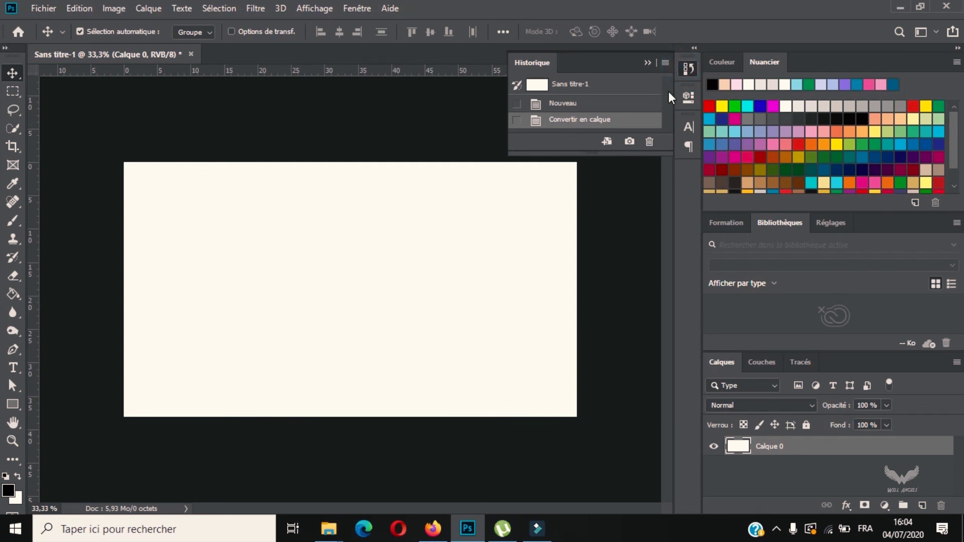